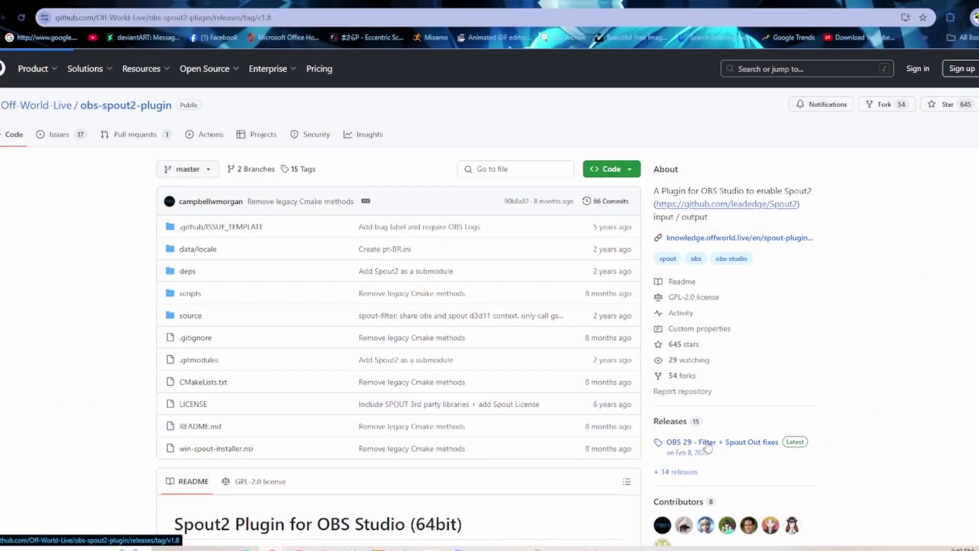
# Download OBS_Spout2_Plugin_Install_v1.8.exe from the v1.8 GitHub release and show it in its folder.
pyautogui.click(696, 445)
pyautogui.click(296, 397)
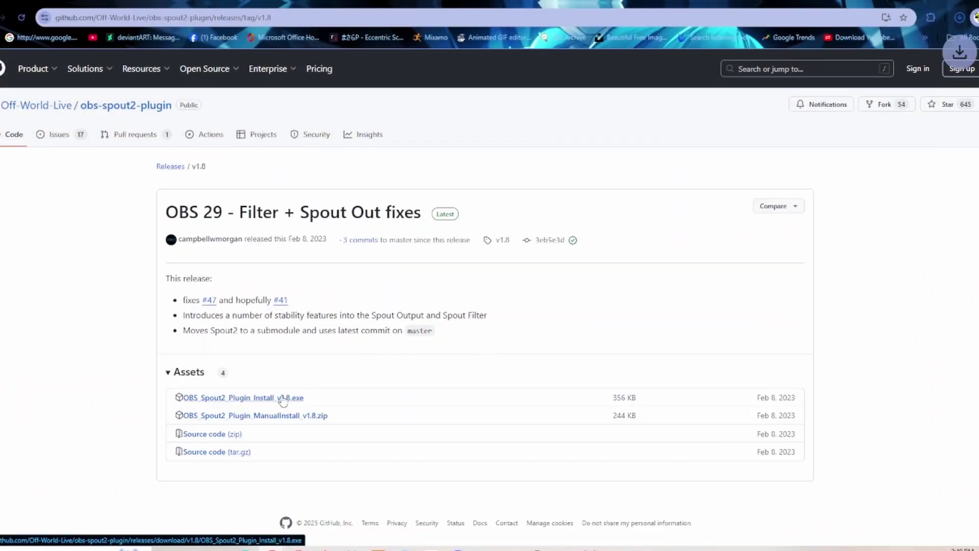
pyautogui.click(931, 45)
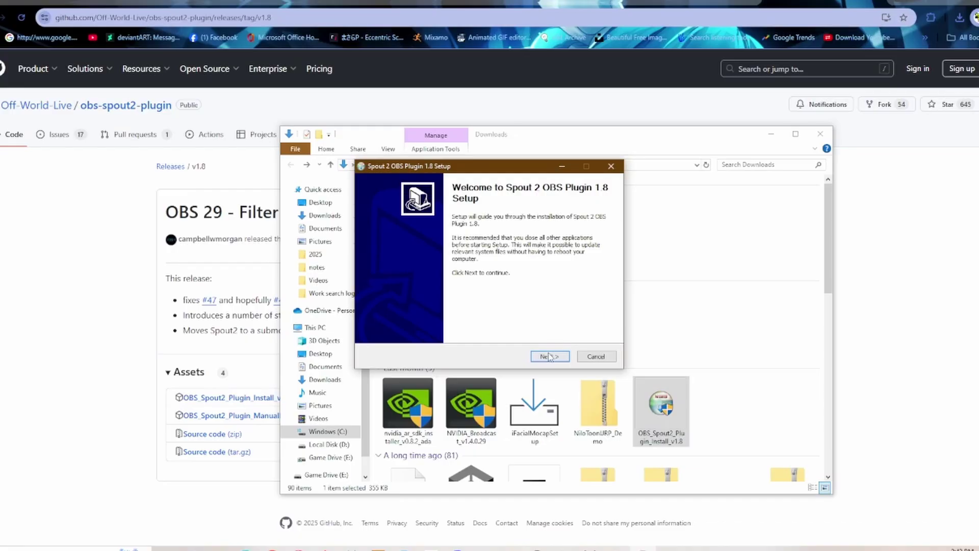
# Run the installer, accept the licence and install into the default obs-studio folder.
pyautogui.click(549, 356)
pyautogui.click(550, 357)
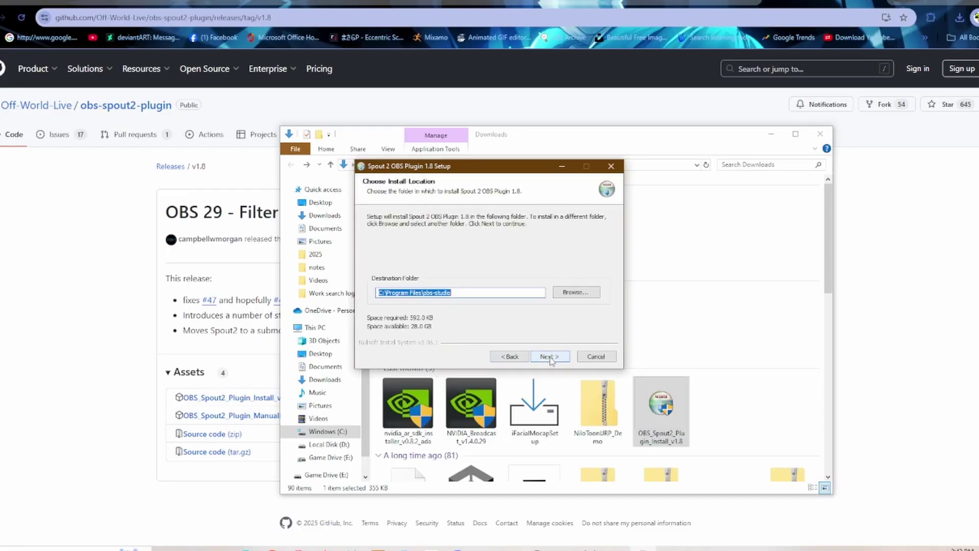
pyautogui.click(550, 356)
pyautogui.click(549, 356)
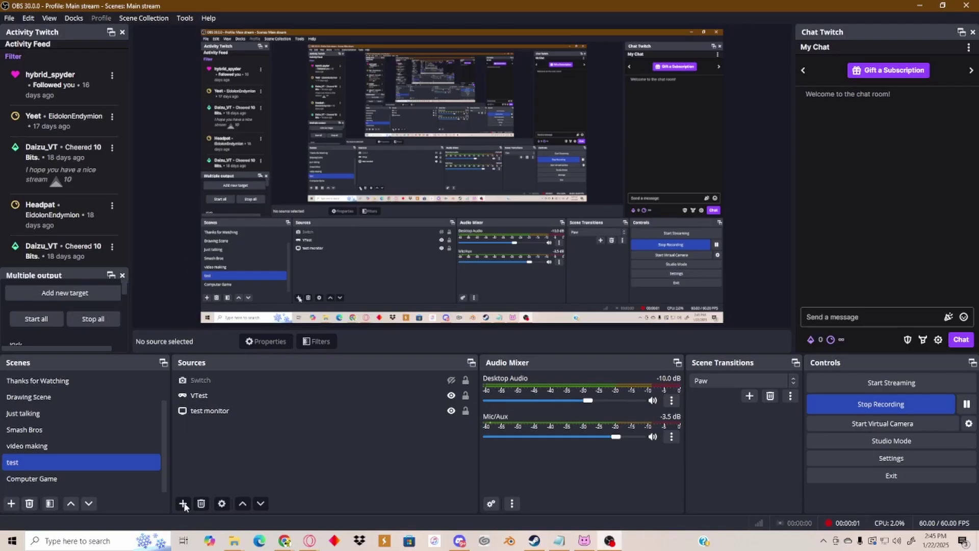
# Add a new Spout2 Capture source to the scene.
pyautogui.click(182, 504)
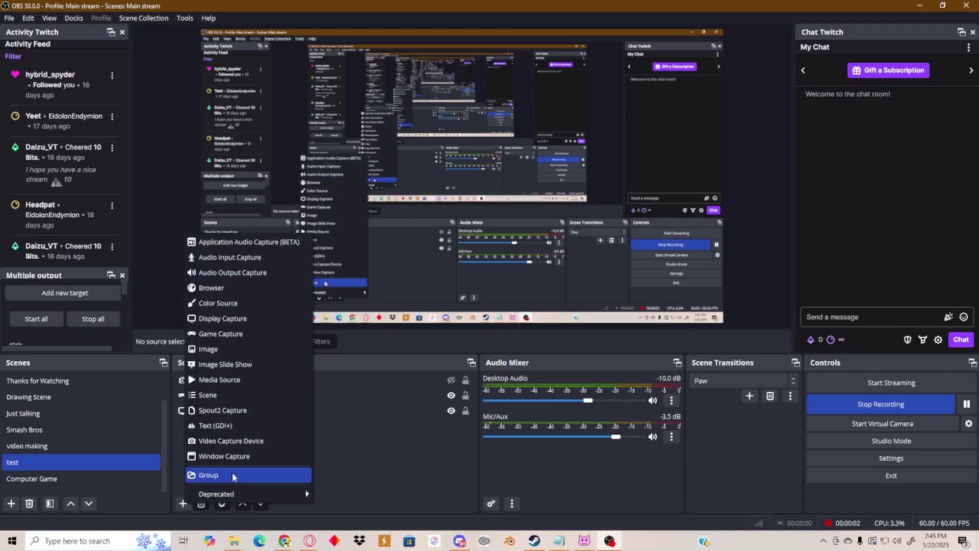
pyautogui.click(236, 411)
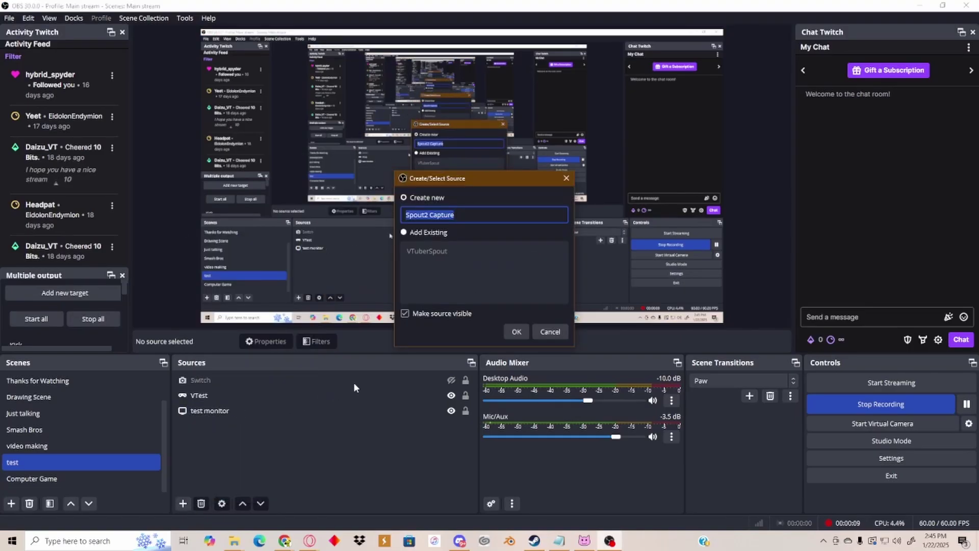
pyautogui.click(514, 331)
# Set the Spout2 Capture source's composite mode to Default in its properties.
pyautogui.rightClick(298, 380)
pyautogui.click(329, 382)
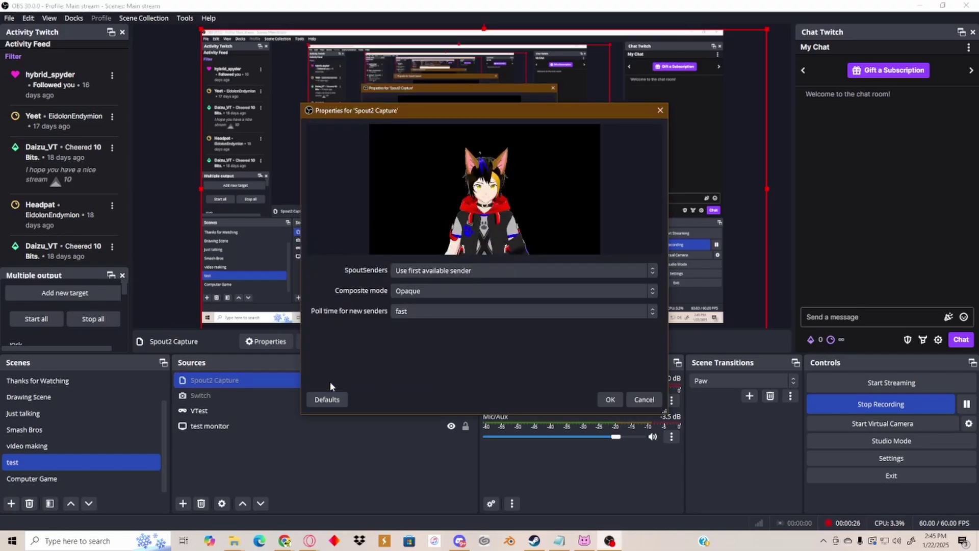
pyautogui.click(452, 292)
pyautogui.click(467, 323)
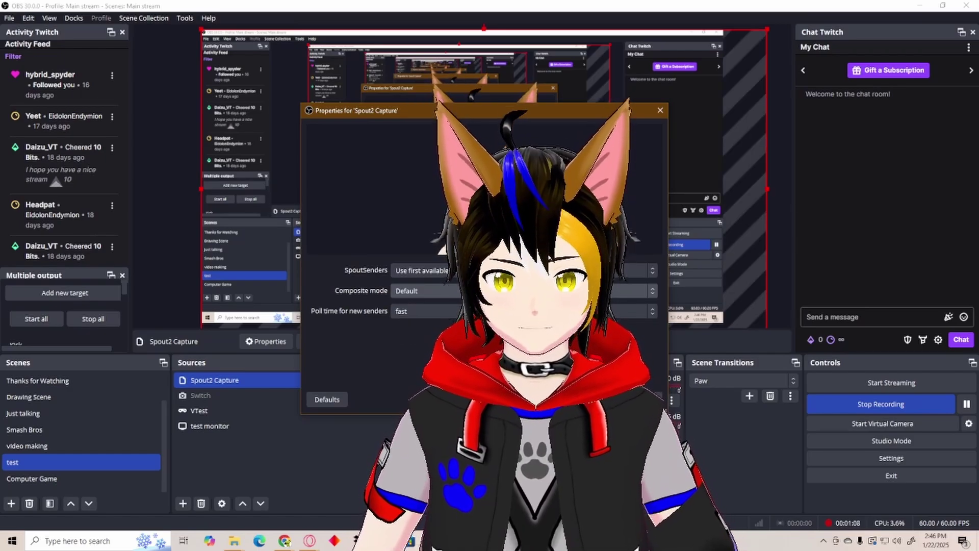
pyautogui.press('Return')
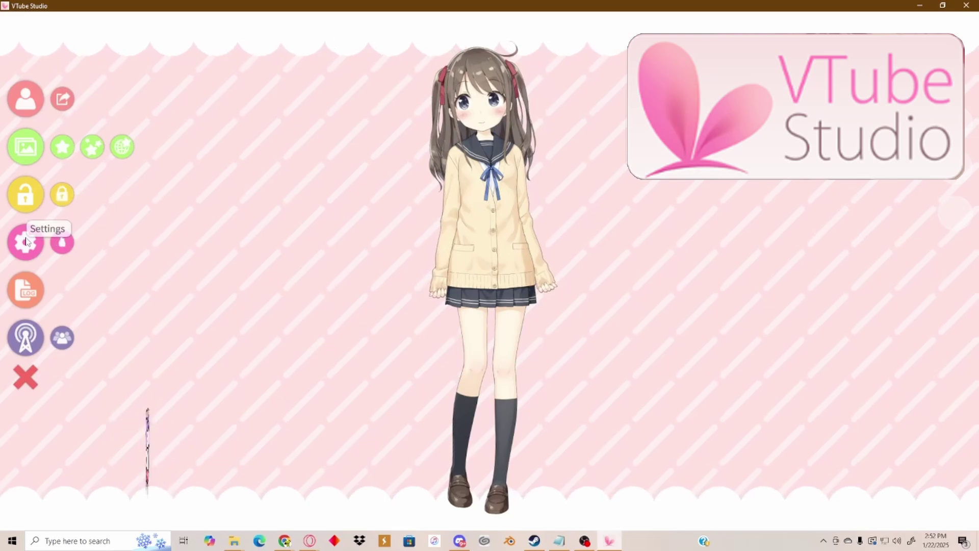
# Open VTube Studio's Webcam, Tracking, Video & Visual Settings tab and scroll to Spout2 Config.
pyautogui.click(26, 242)
pyautogui.click(53, 29)
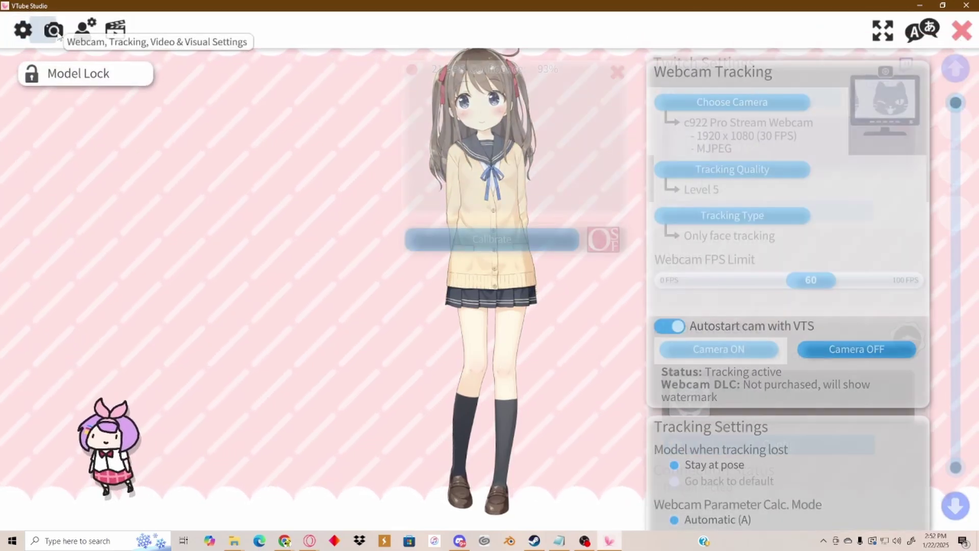
pyautogui.scroll(-10, 736, 366)
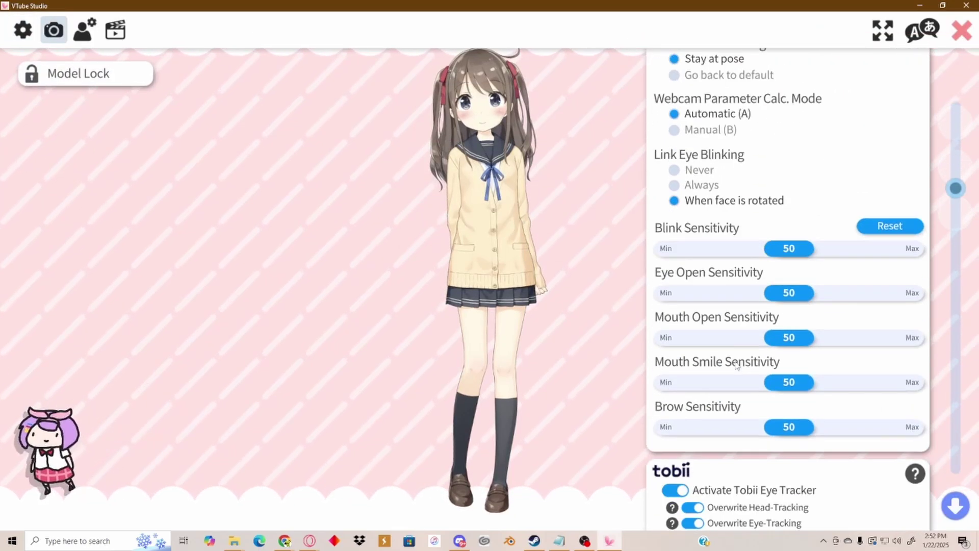
pyautogui.scroll(-12, 736, 366)
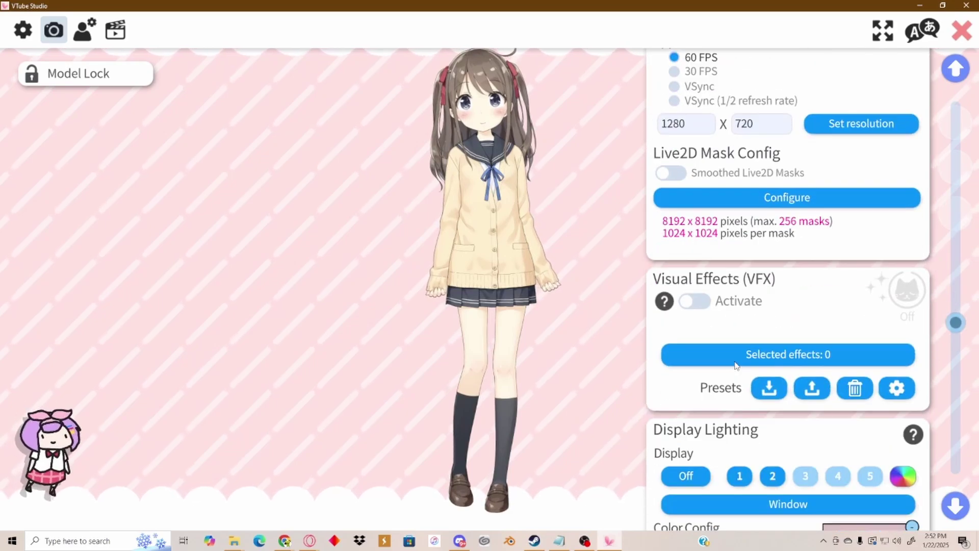
pyautogui.scroll(-8, 736, 366)
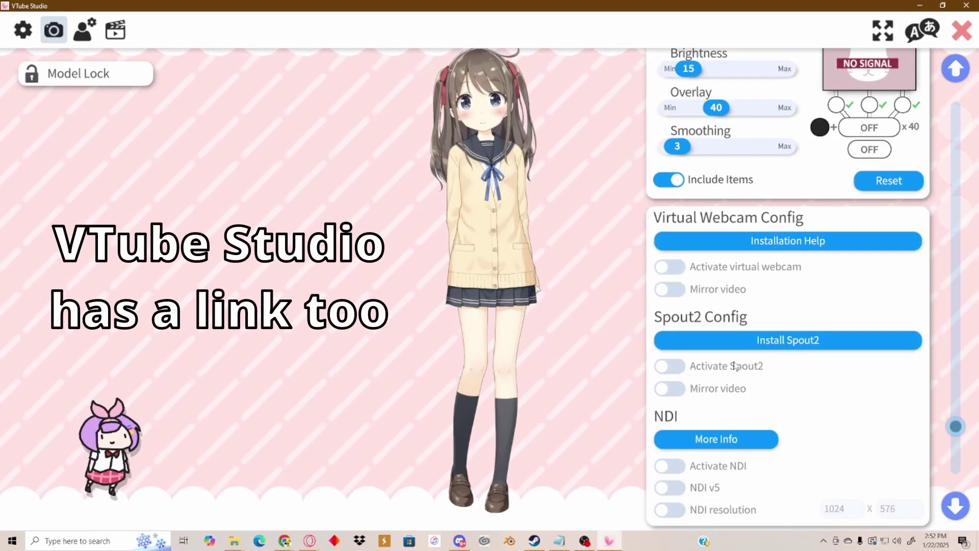
pyautogui.scroll(1, 742, 377)
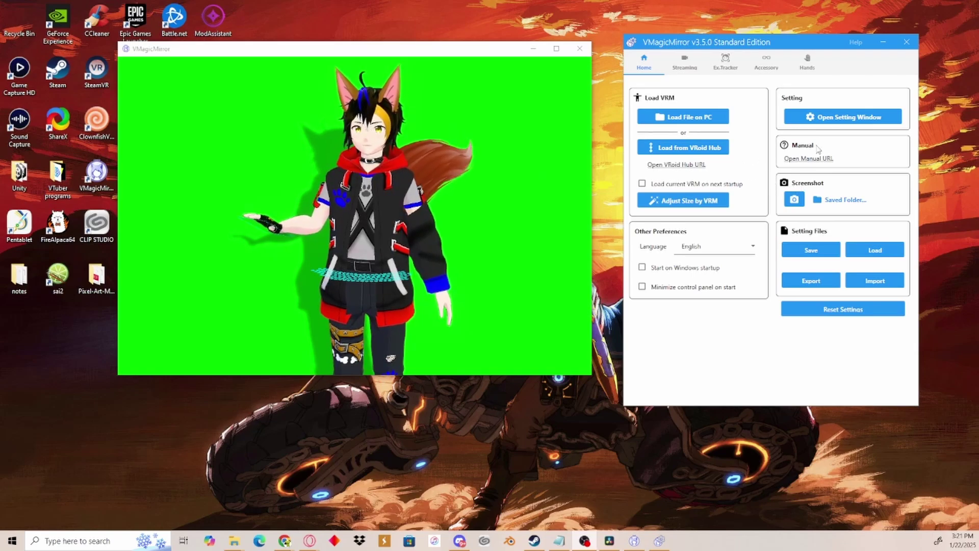
# Tick Enable Spout Output in VMagicMirror's Window settings, then restore the avatar window's size.
pyautogui.click(848, 122)
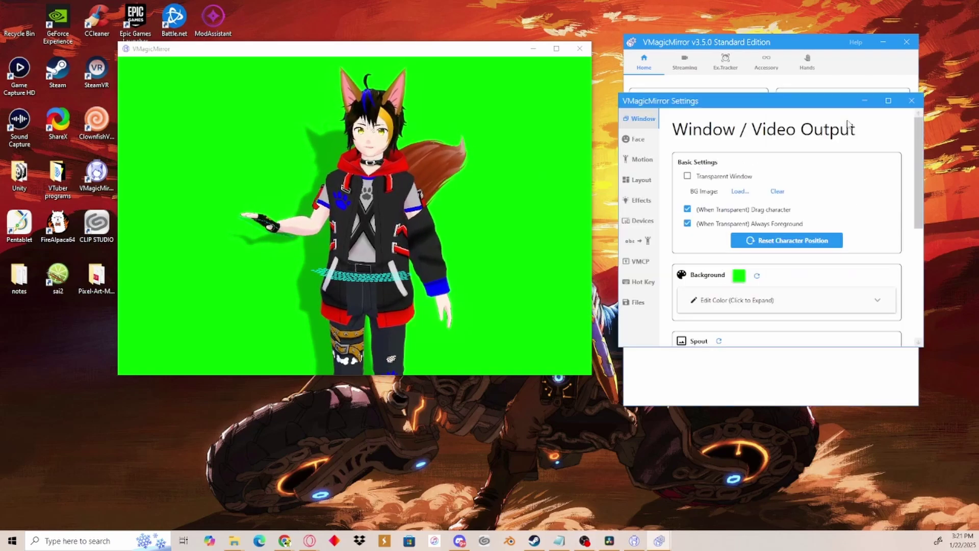
pyautogui.scroll(-3, 794, 187)
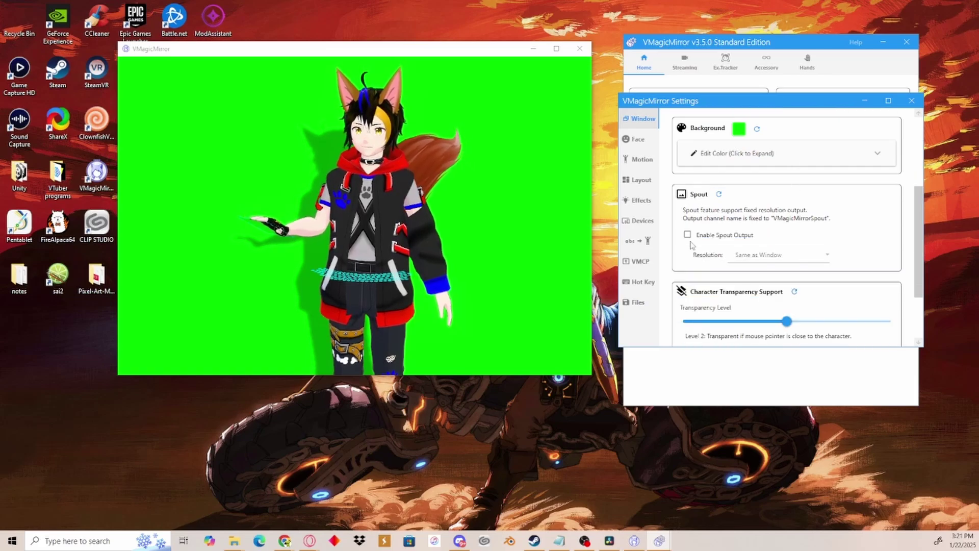
pyautogui.click(688, 235)
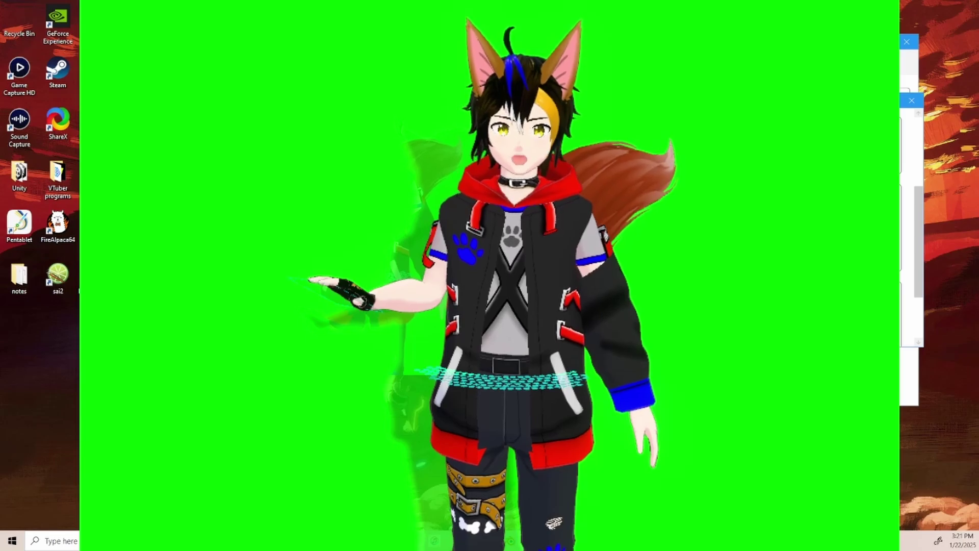
pyautogui.press('super+Down')
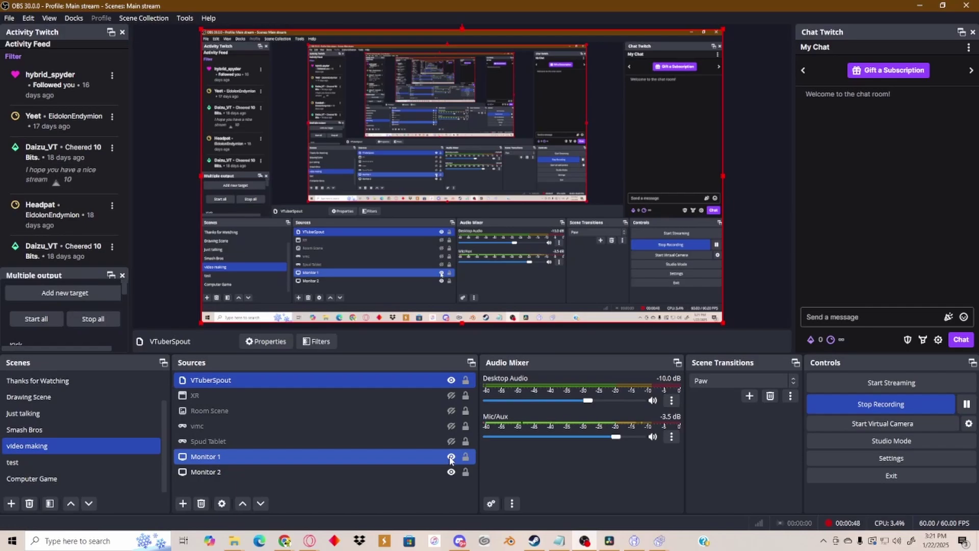
pyautogui.click(225, 381)
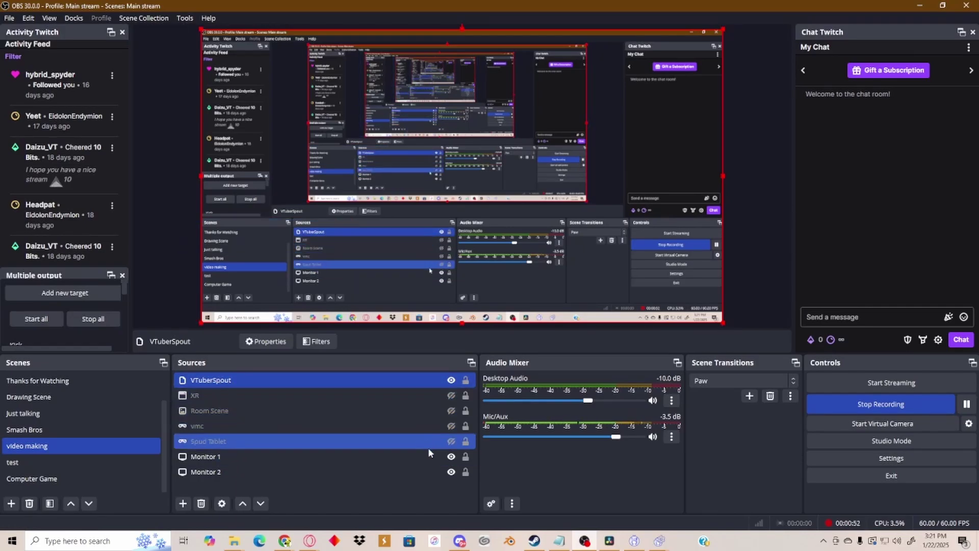
pyautogui.keyDown('ctrl'); pyautogui.click(440, 457); pyautogui.keyUp('ctrl')
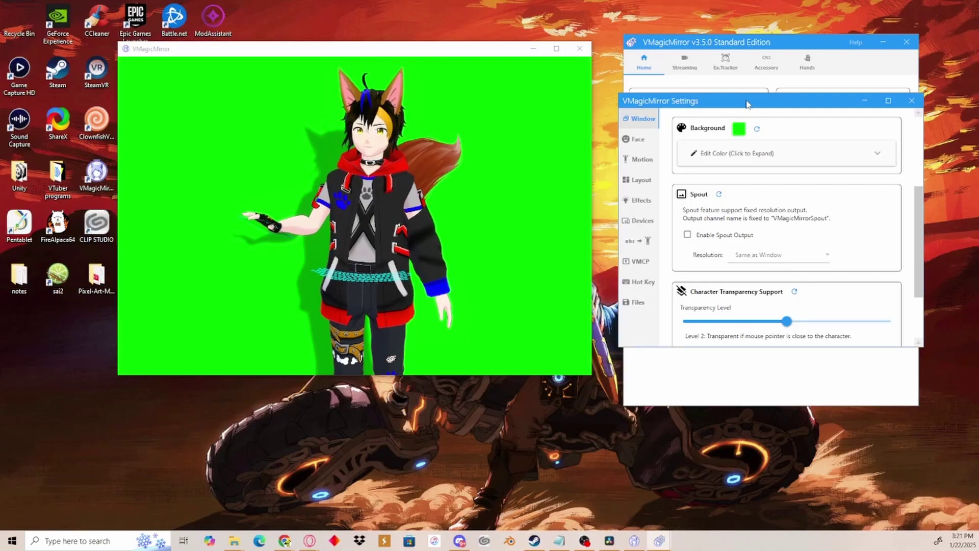
# Check Transparent Window on the Streaming tab and tick Enable Spout Output.
pyautogui.moveTo(746, 103); pyautogui.dragTo(756, 220)
pyautogui.click(685, 64)
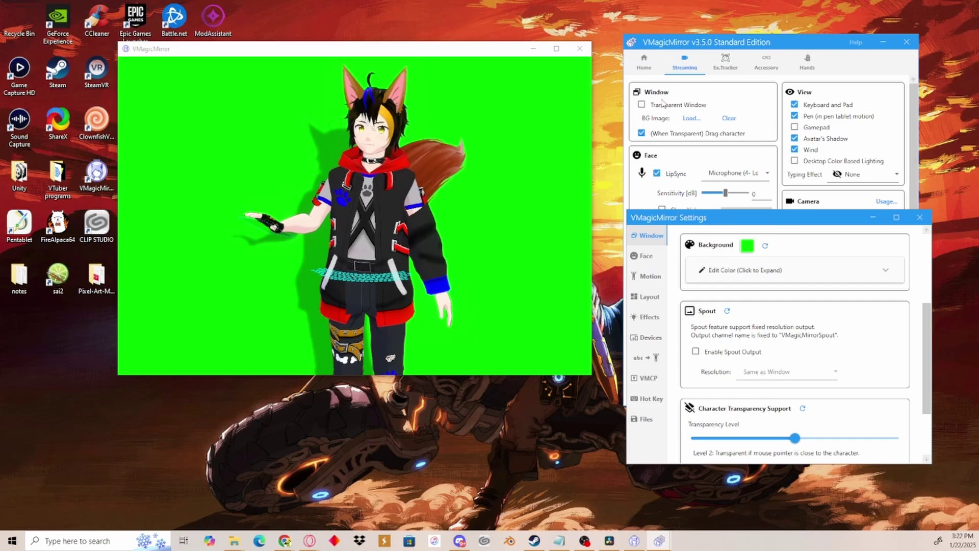
pyautogui.click(642, 105)
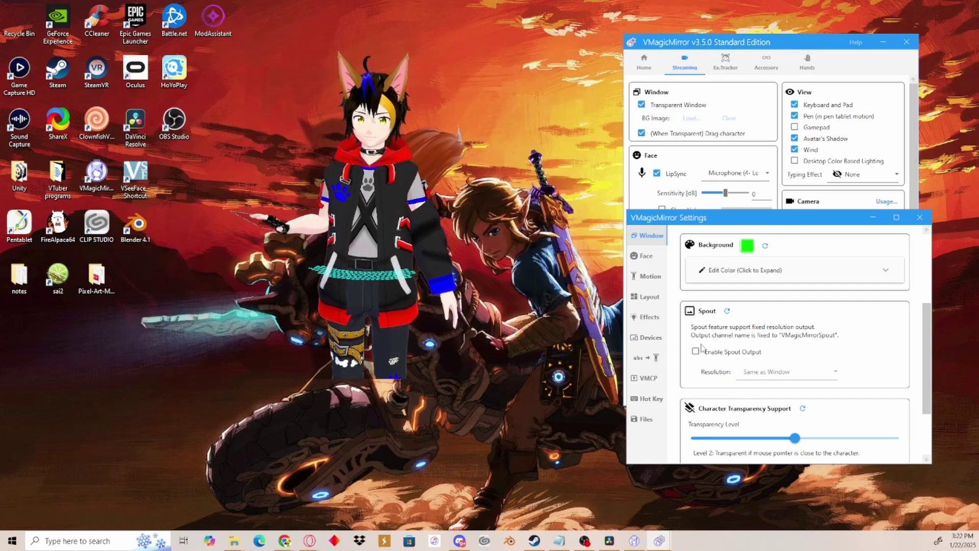
pyautogui.click(696, 353)
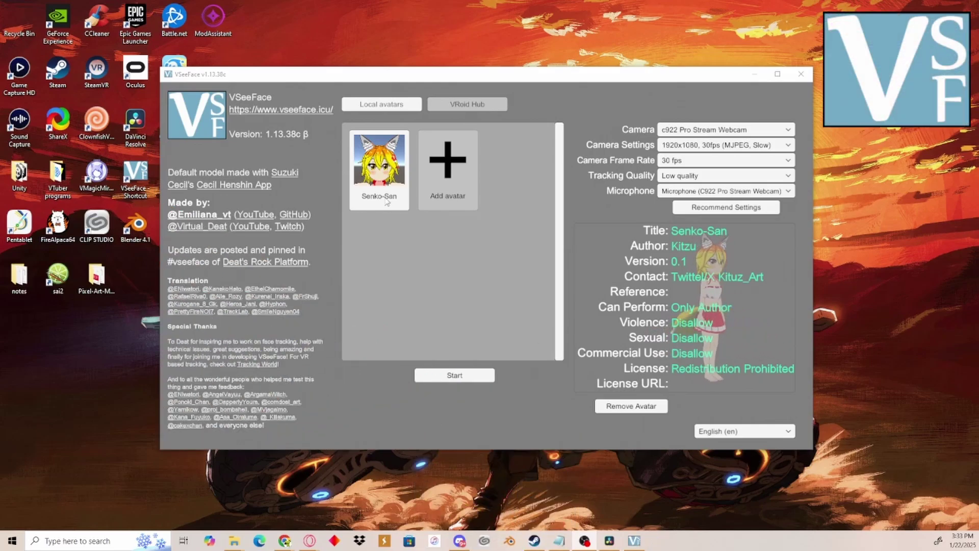
# Start Senko-San, then scroll General settings to the device and virtual camera sections.
pyautogui.click(455, 375)
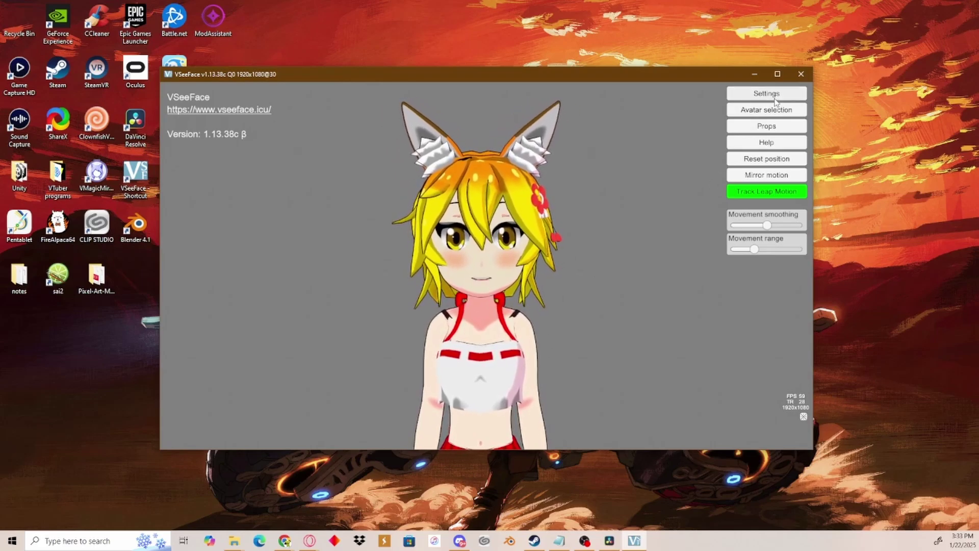
pyautogui.click(773, 95)
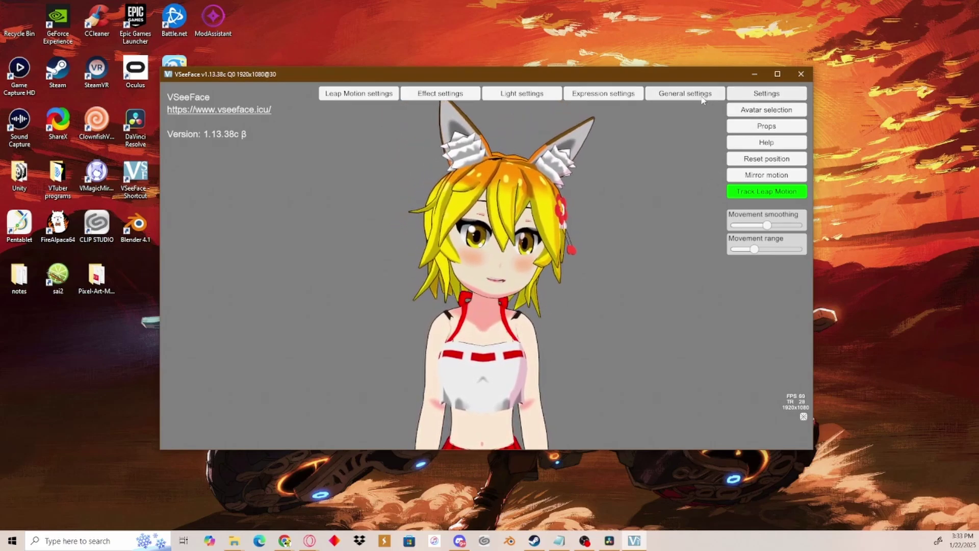
pyautogui.click(703, 100)
pyautogui.scroll(-10, 563, 250)
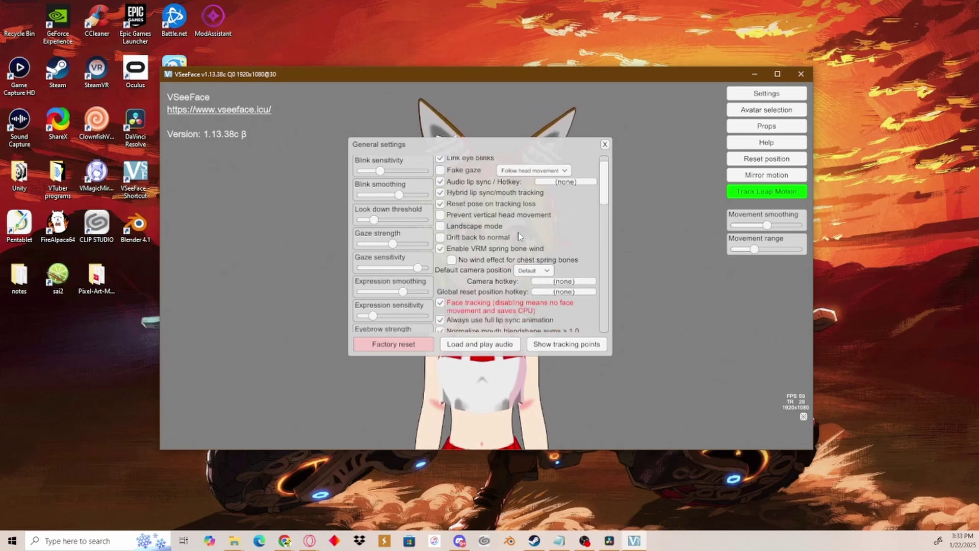
pyautogui.scroll(-3, 515, 231)
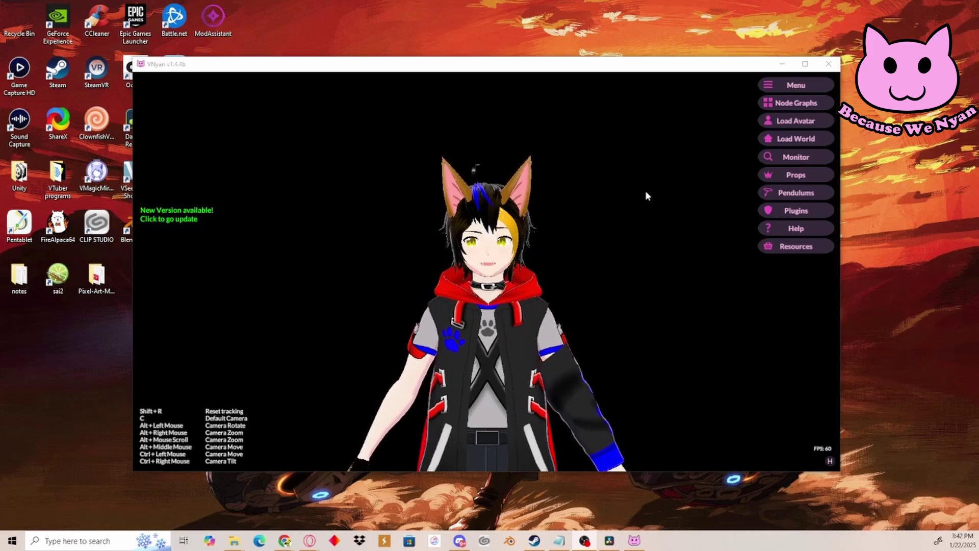
# Check Use Spout2 under Spout2 Sender in VNyan's Graphics settings.
pyautogui.click(793, 86)
pyautogui.click(726, 87)
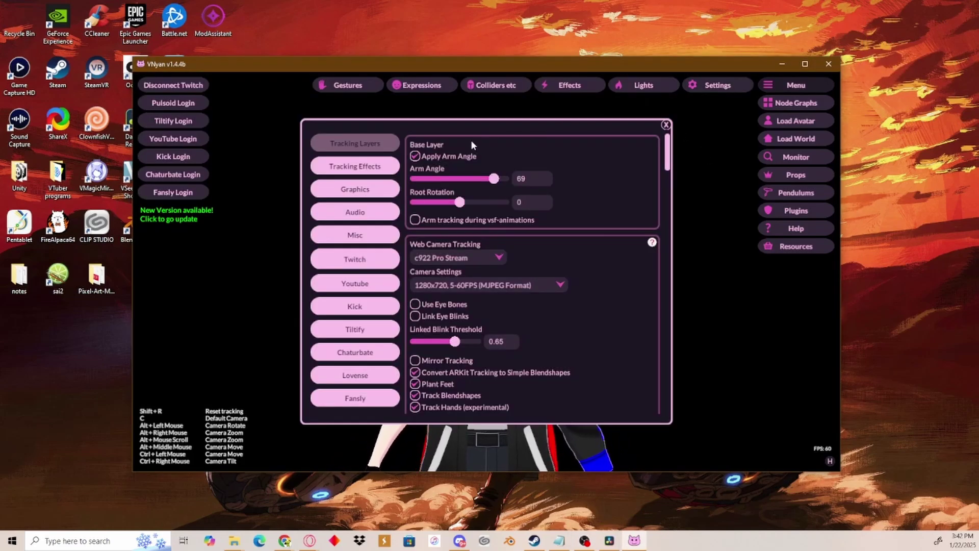
pyautogui.click(365, 190)
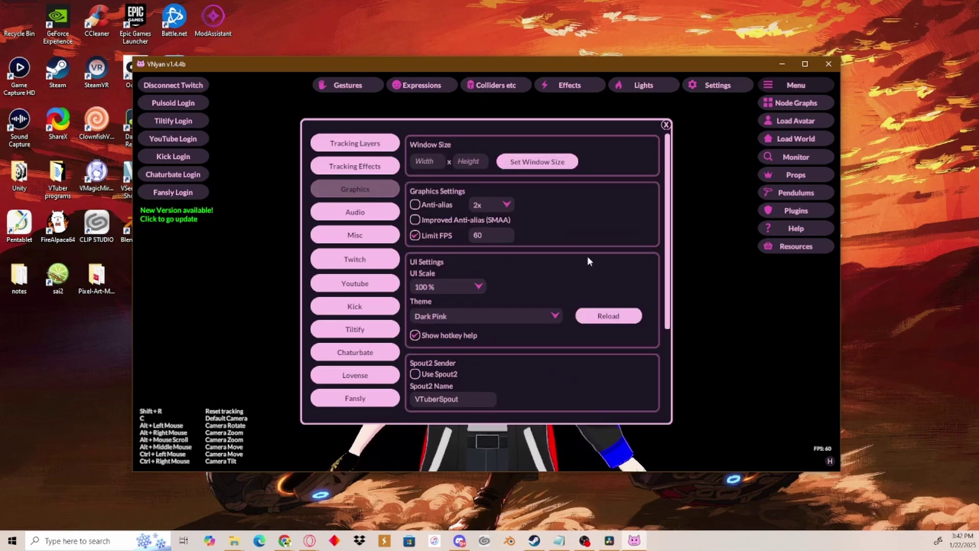
pyautogui.scroll(-5, 635, 234)
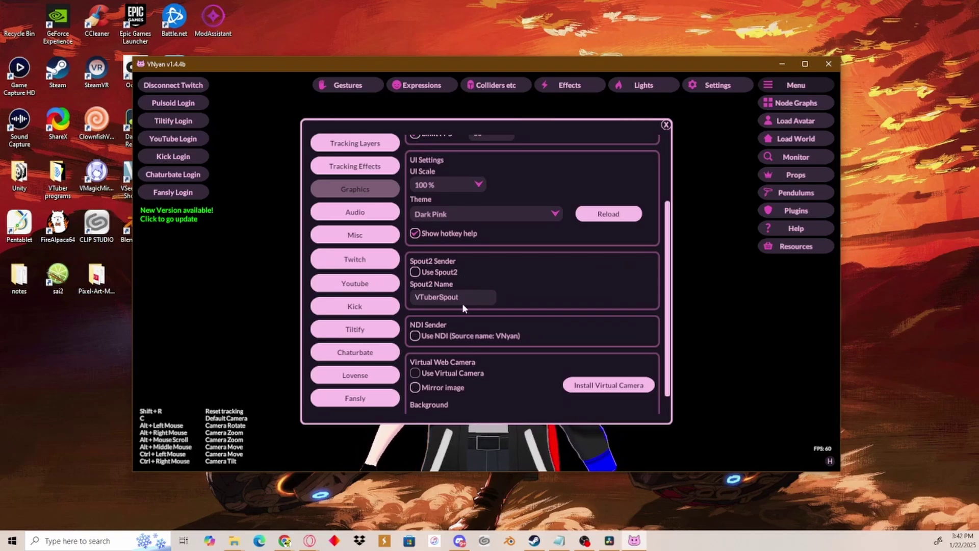
pyautogui.click(415, 271)
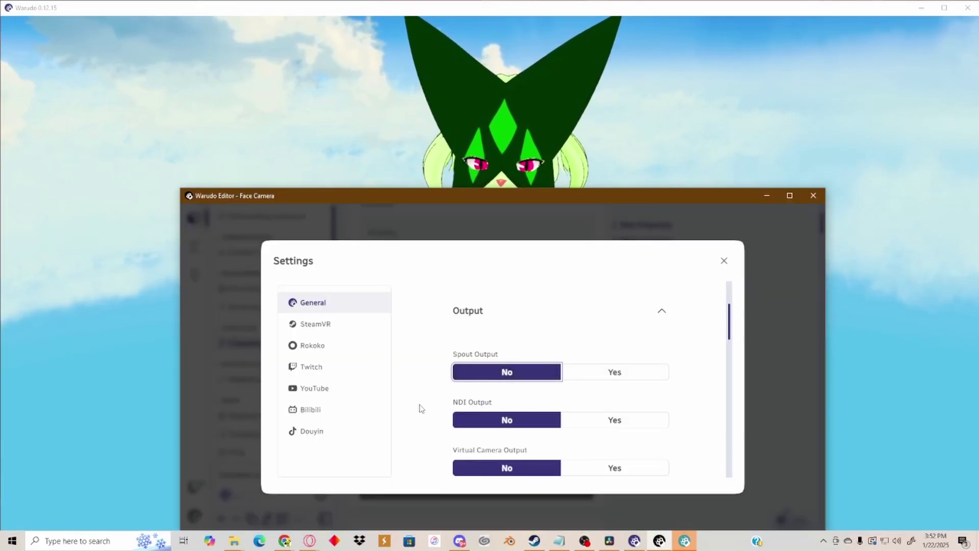
# Reopen Warudo's Settings from the bottom-left menu and scroll the General page to Output.
pyautogui.click(729, 262)
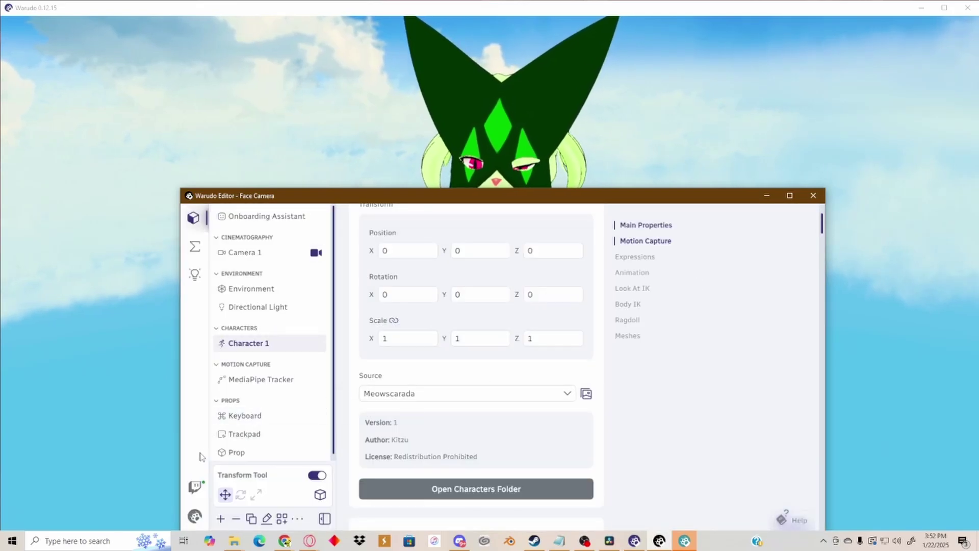
pyautogui.click(195, 517)
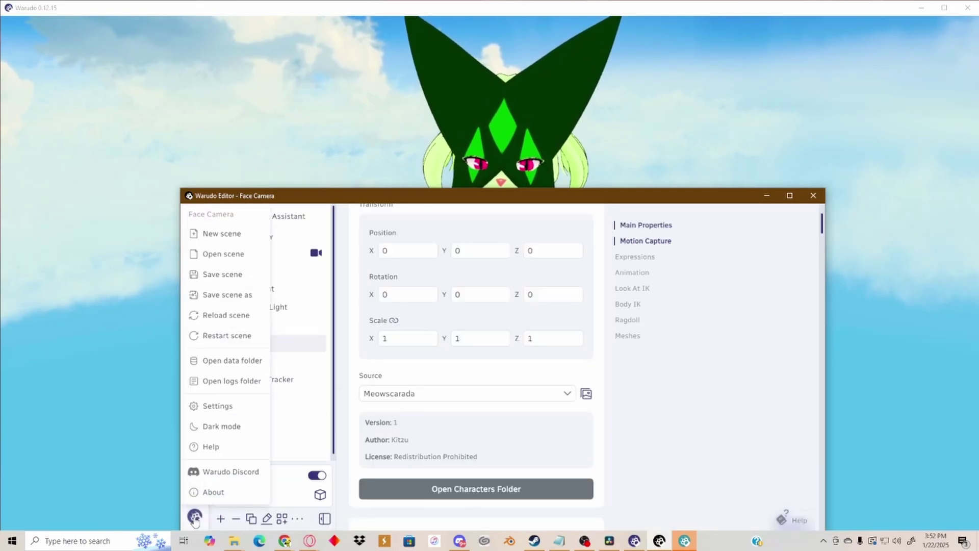
pyautogui.click(218, 407)
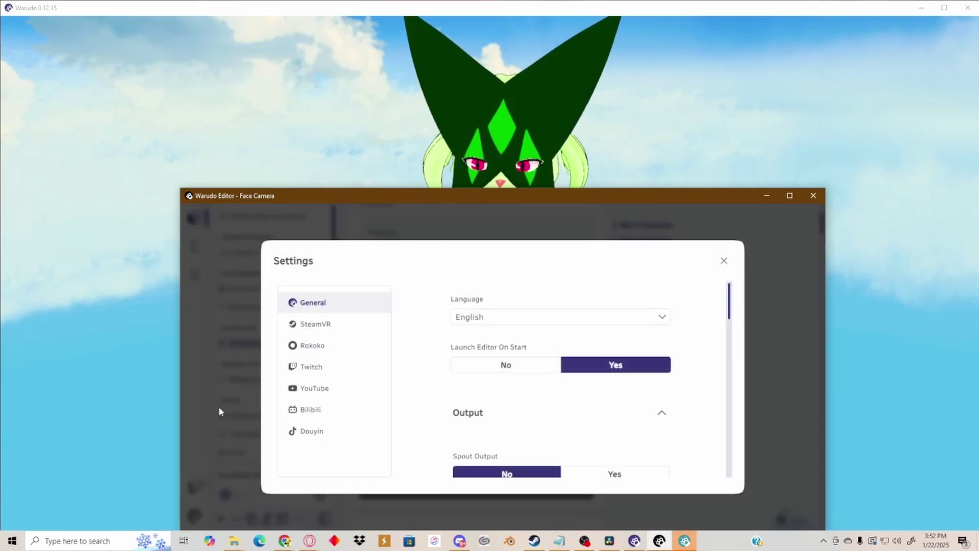
pyautogui.scroll(-2, 523, 409)
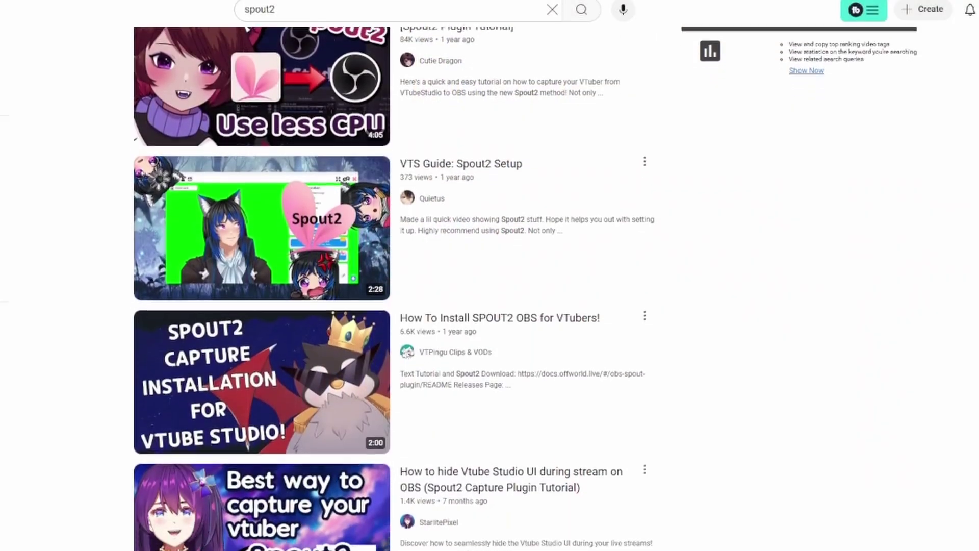
pyautogui.scroll(-3, 395, 288)
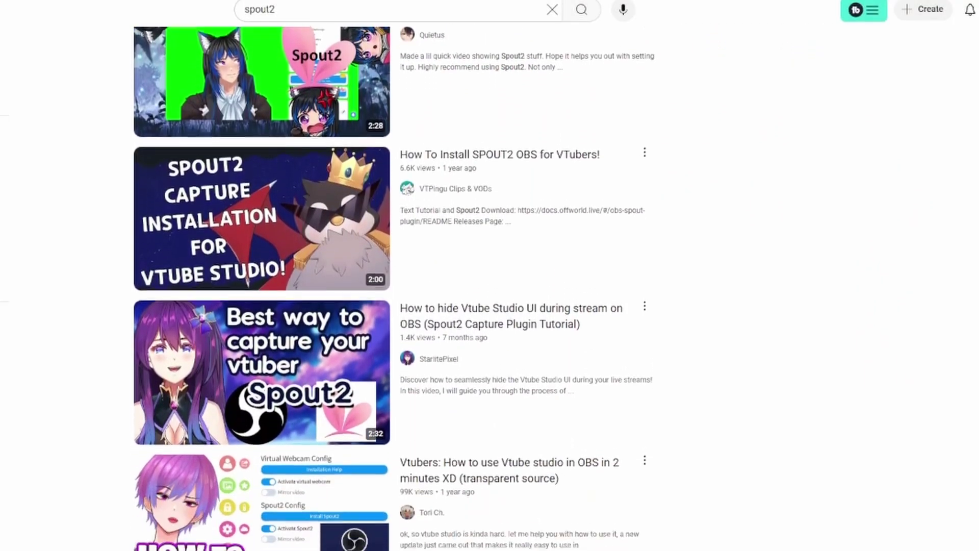
pyautogui.scroll(-3, 394, 288)
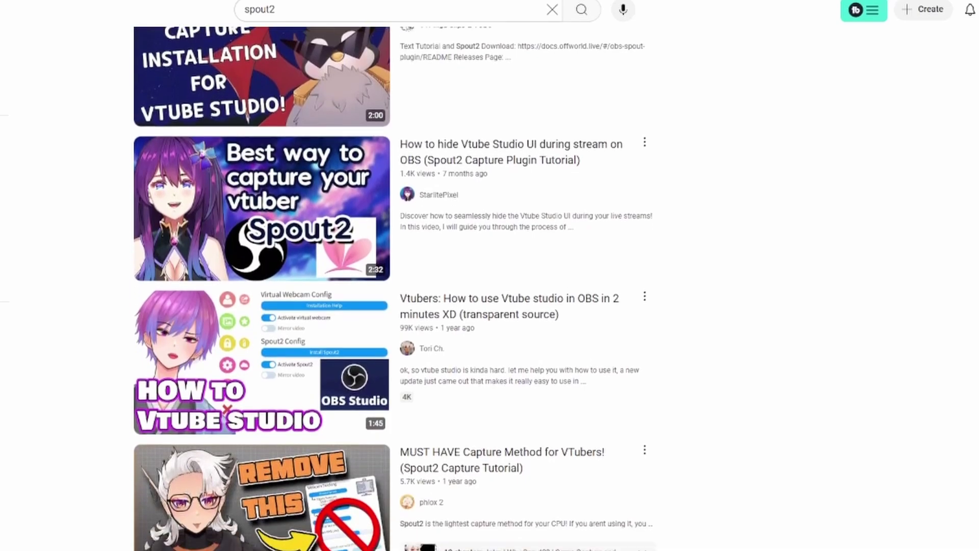
pyautogui.scroll(-3, 395, 289)
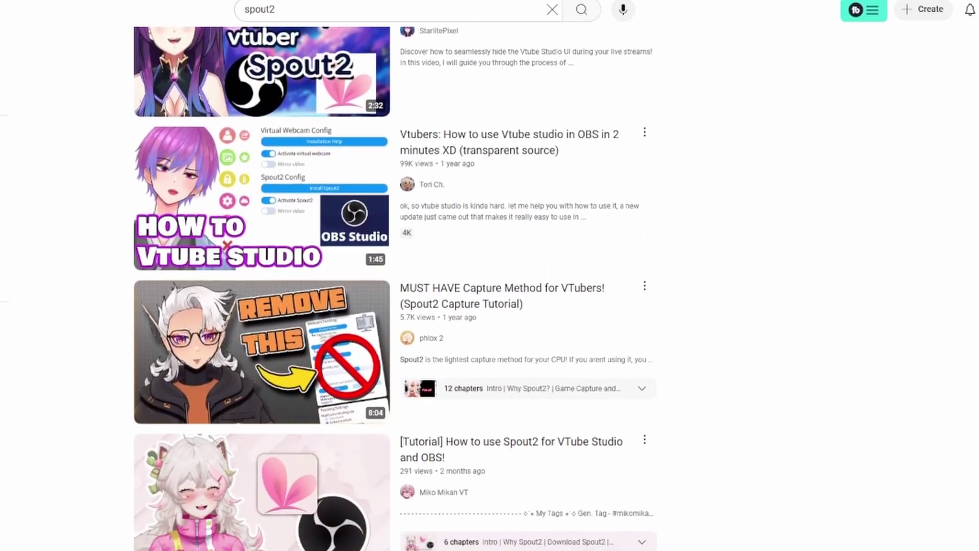
pyautogui.scroll(-3, 394, 288)
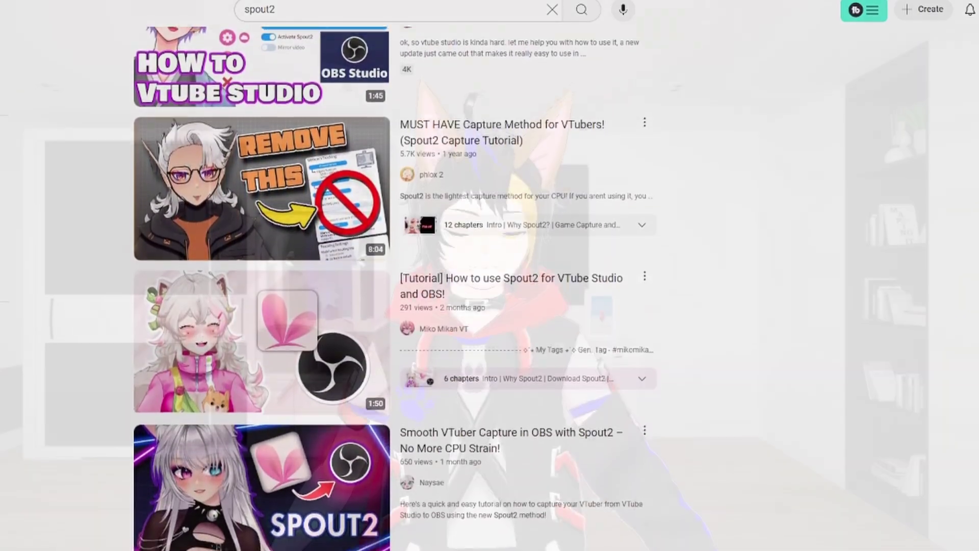